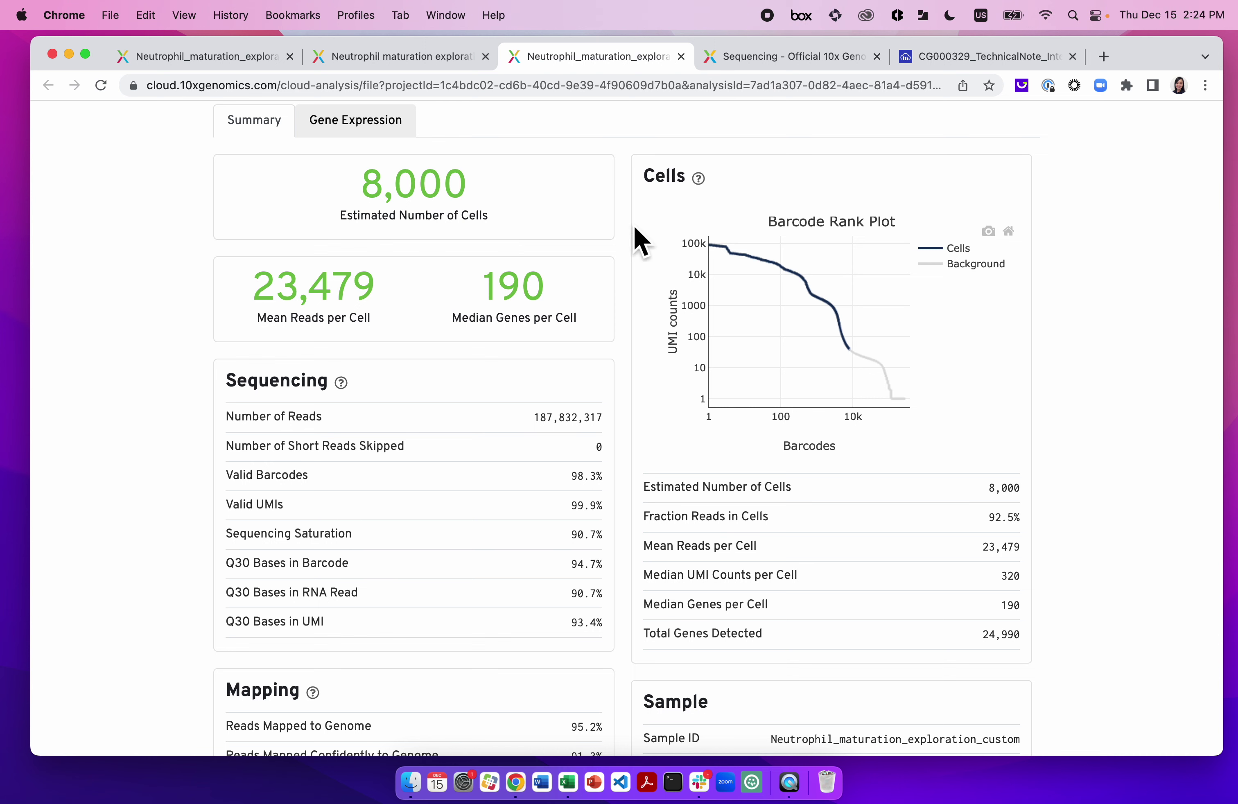
Step: Examine the barcode rank plot and the cell, sequencing, mapping and sample metrics in the custom analysis summary
mouse_move(857, 339)
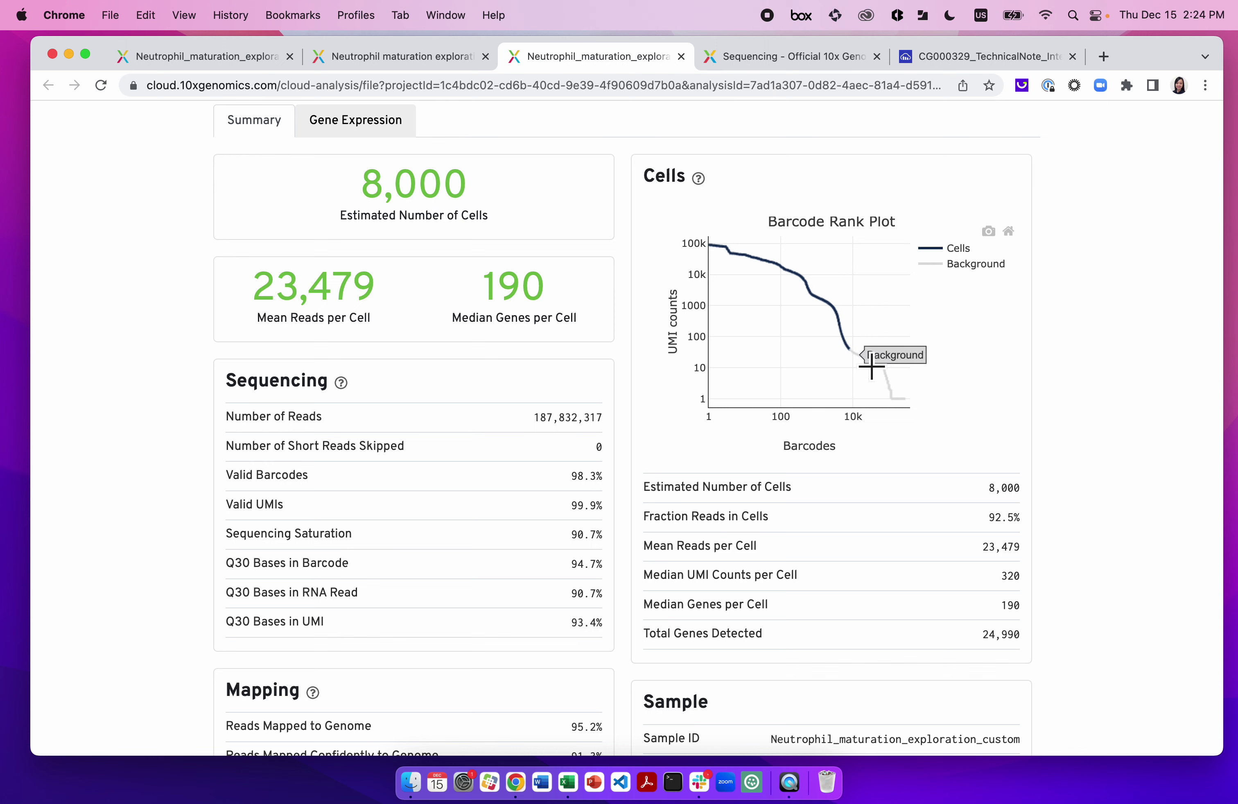
mouse_move(870, 364)
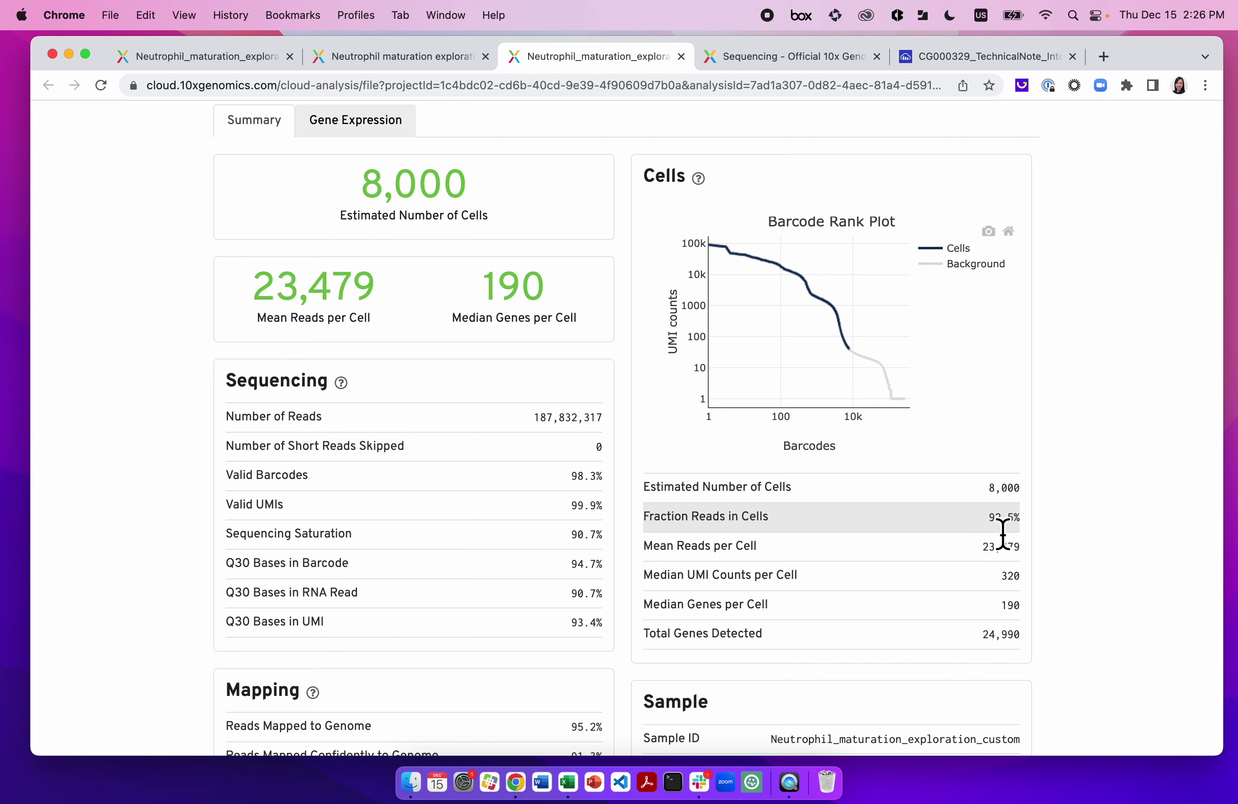
scroll(1090, 544, down, 5)
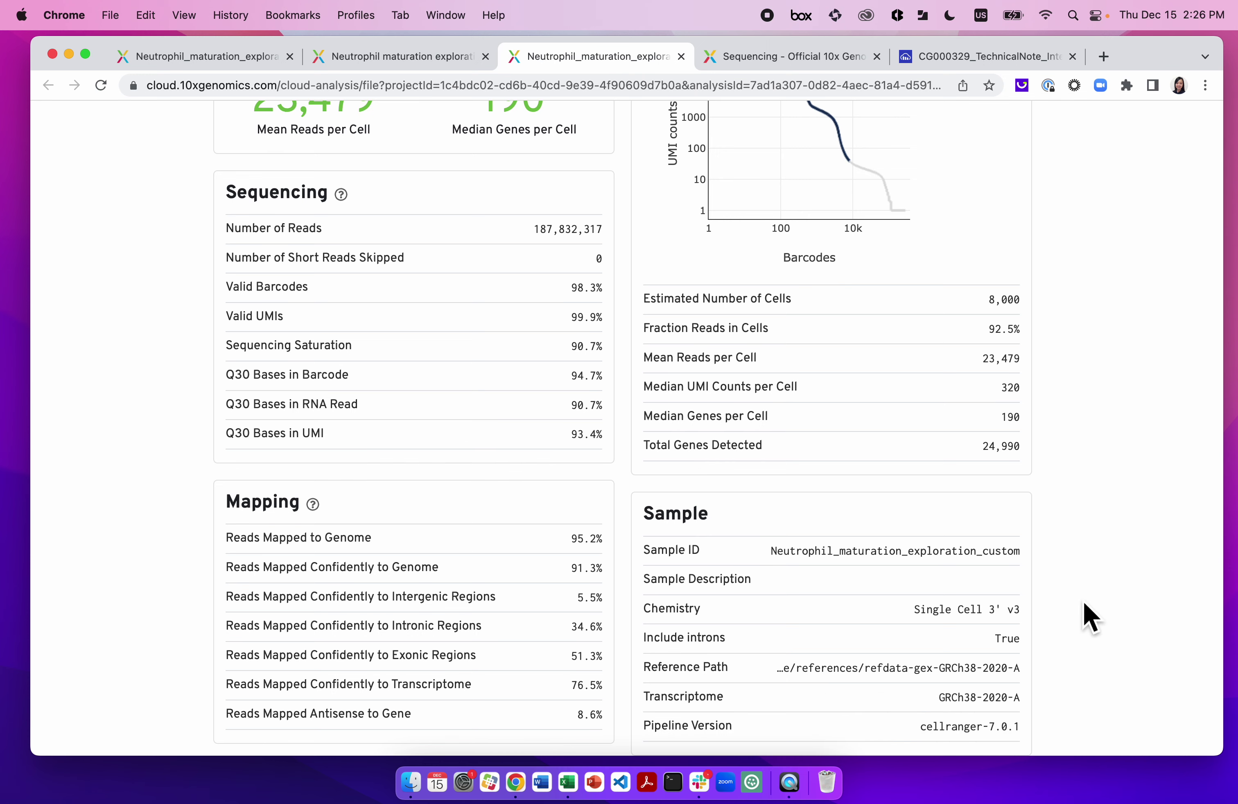
scroll(1088, 615, up, 2)
scroll(1090, 616, up, 4)
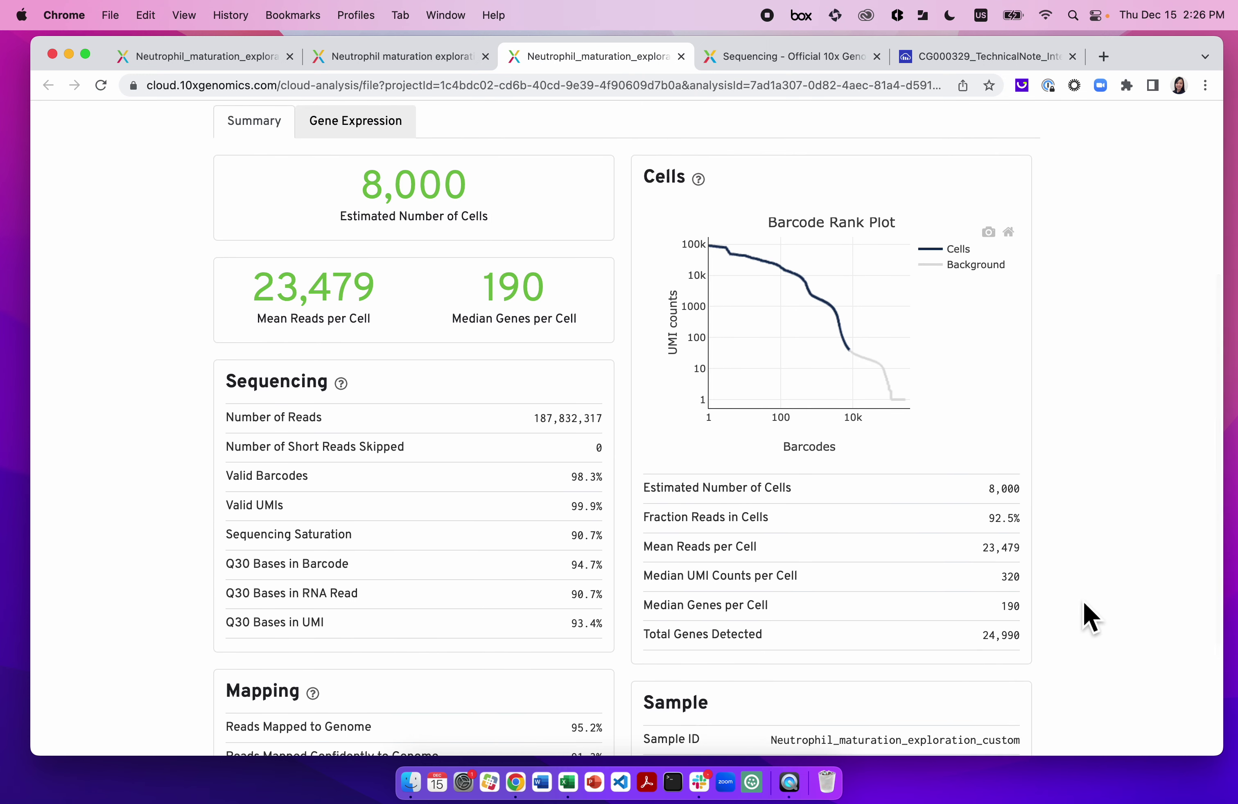
scroll(1087, 614, down, 1)
scroll(1086, 614, up, 2)
scroll(1083, 580, up, 1)
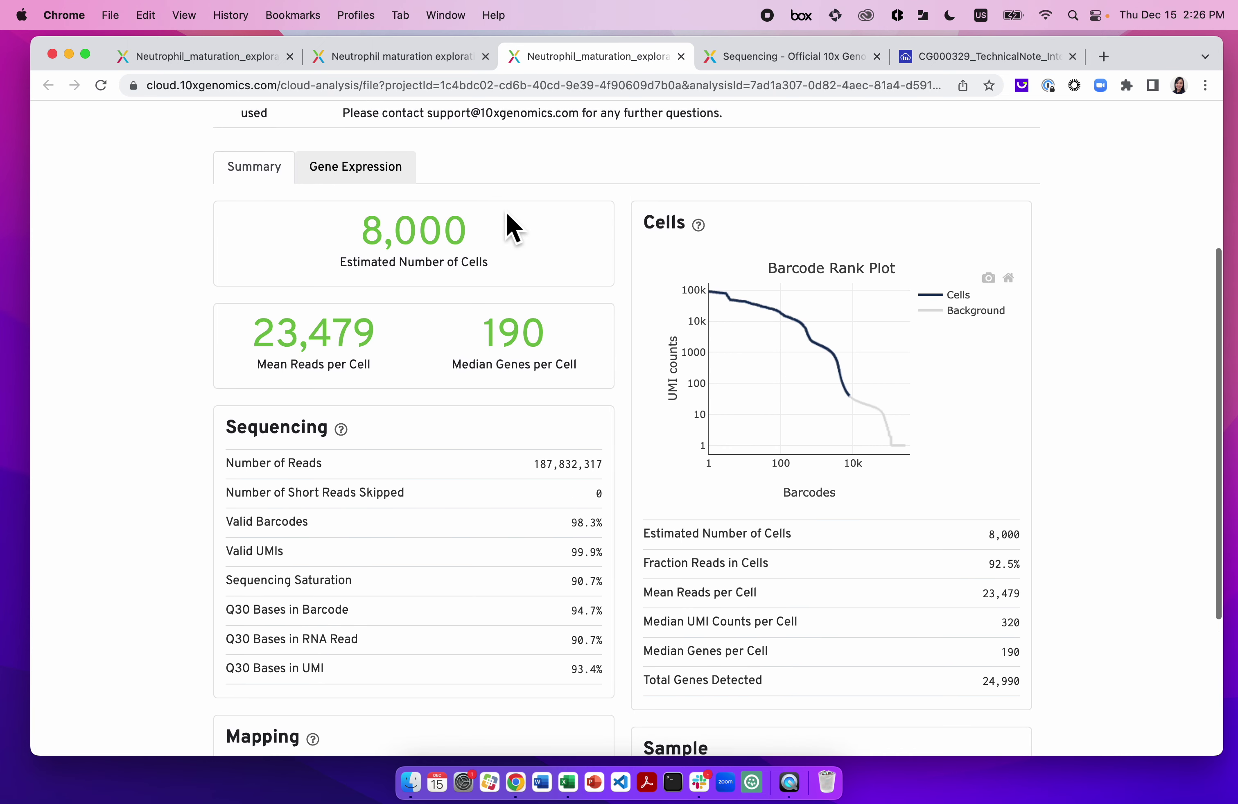
Step: Show the gene expression results and review the t-SNE projections, the available clustering types and the top features table
click(360, 172)
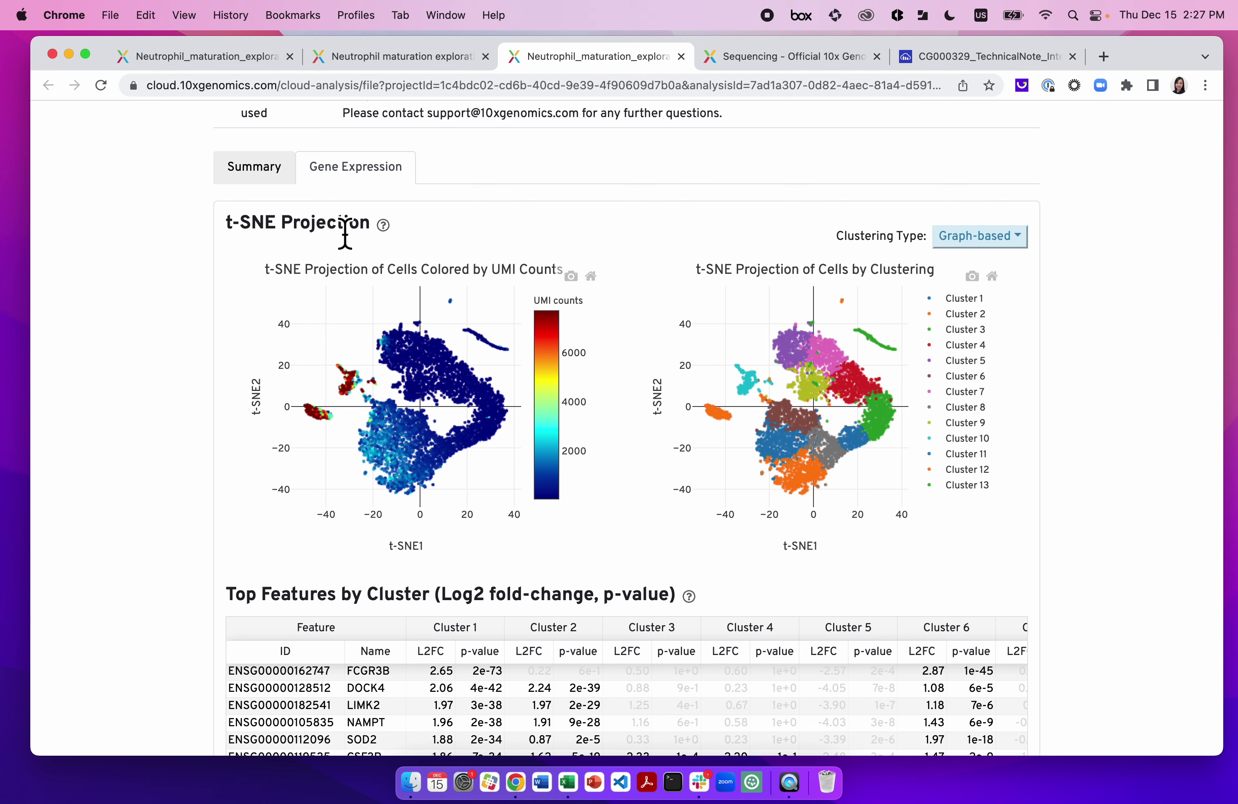
scroll(346, 233, down, 1)
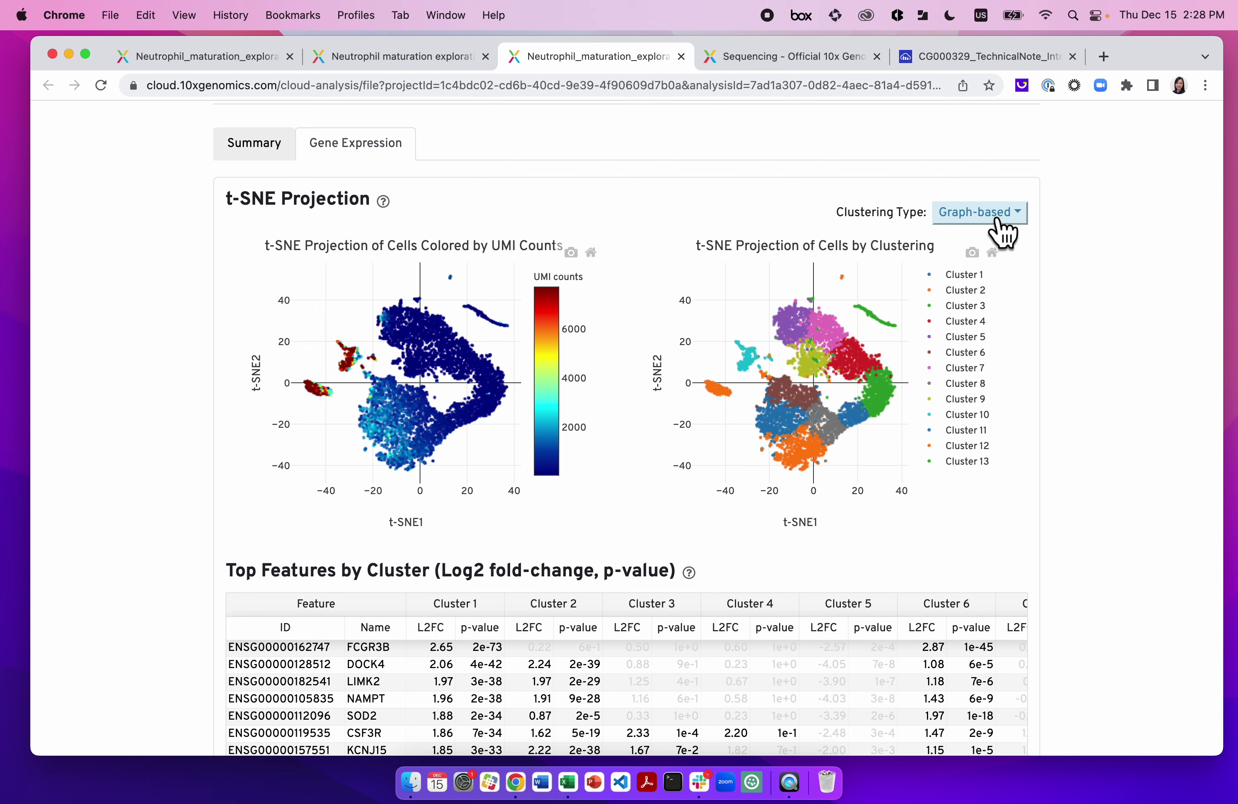
click(1020, 216)
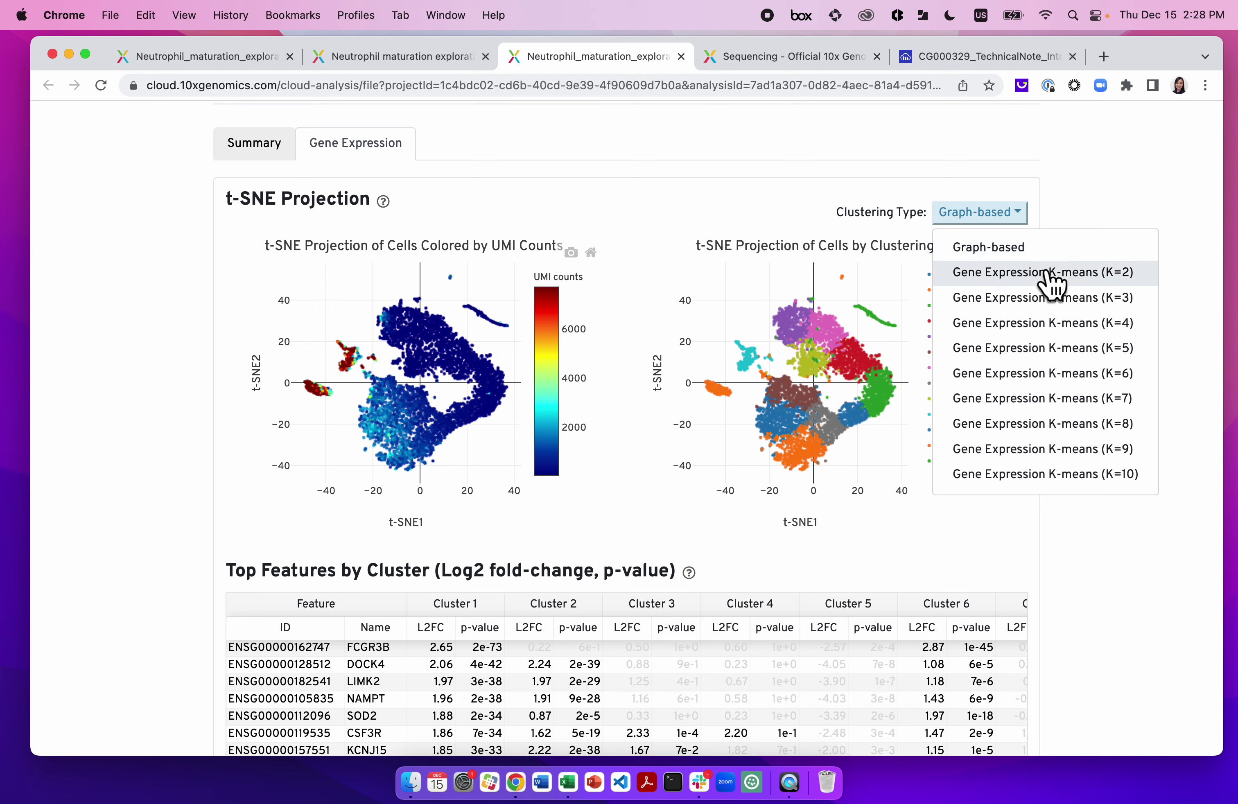
click(1024, 215)
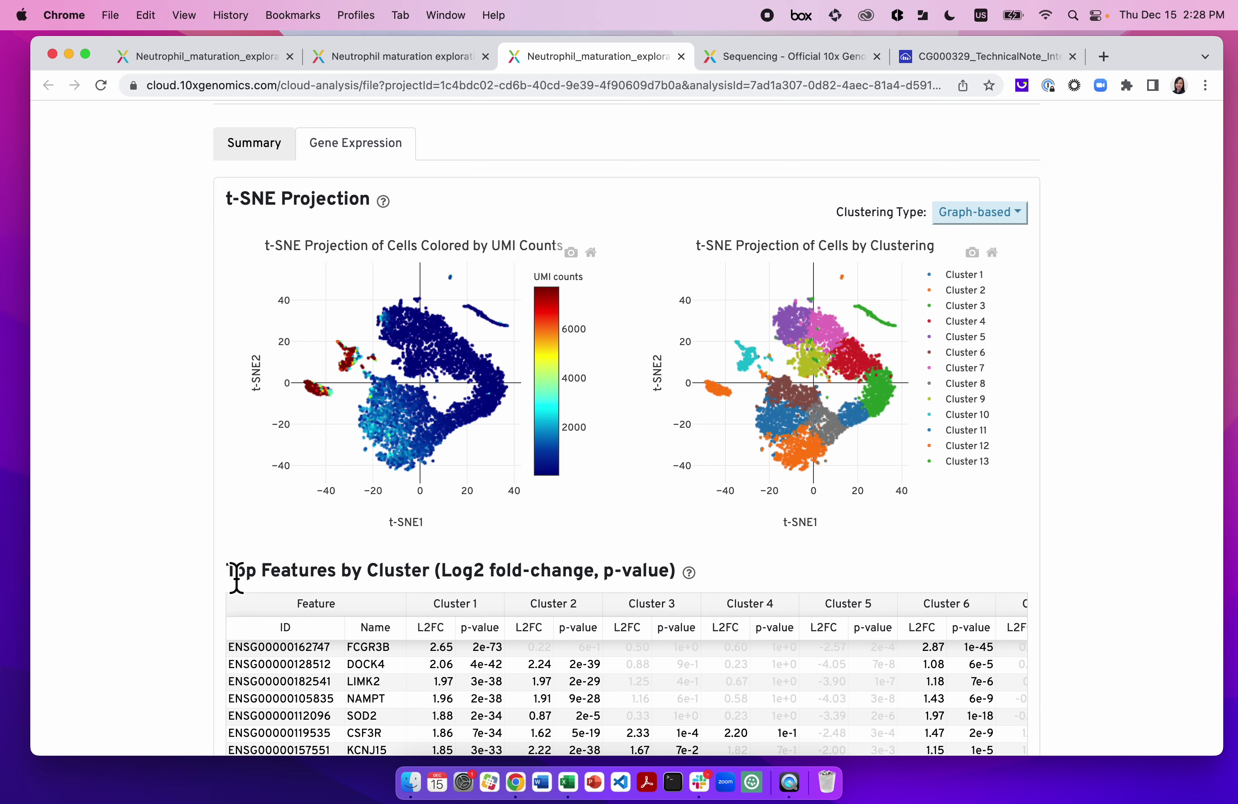
scroll(236, 578, down, 2)
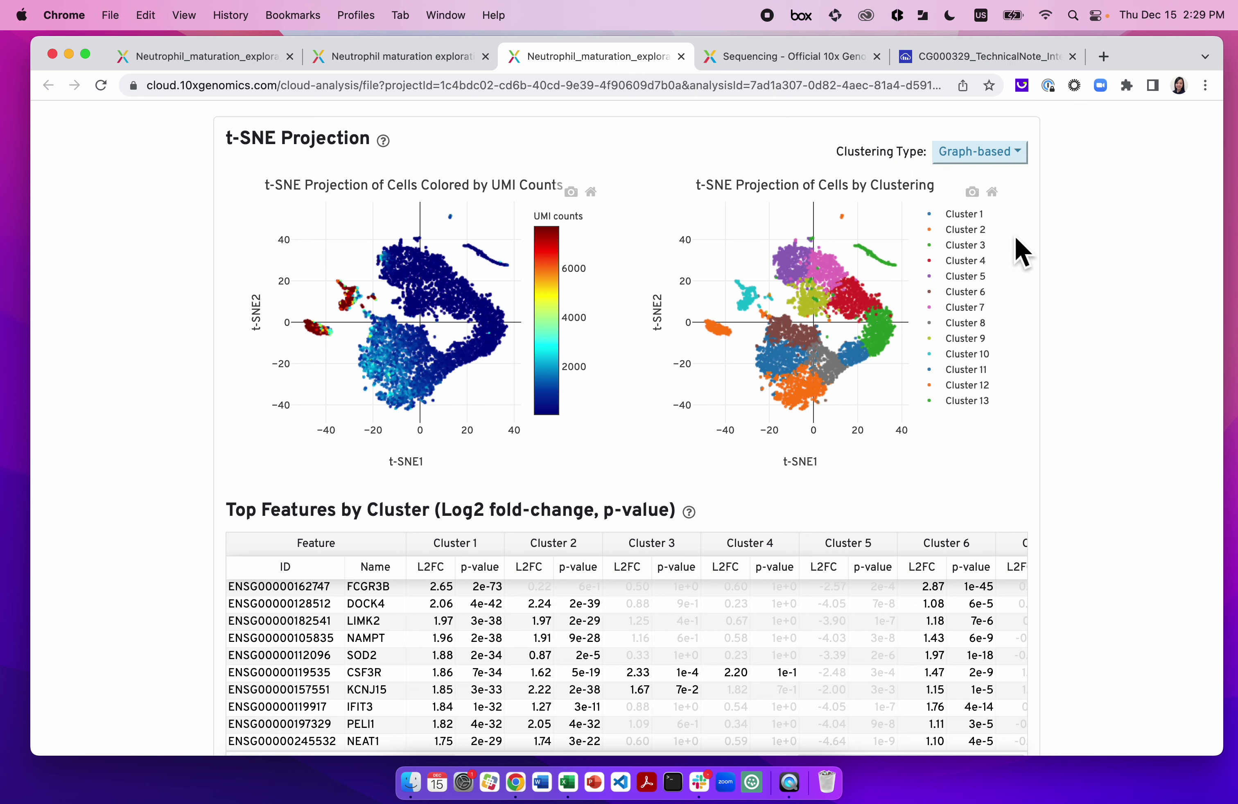
Step: Set the t-SNE clustering type to Gene Expression K-means (K=4) and inspect the top features by cluster
click(1022, 154)
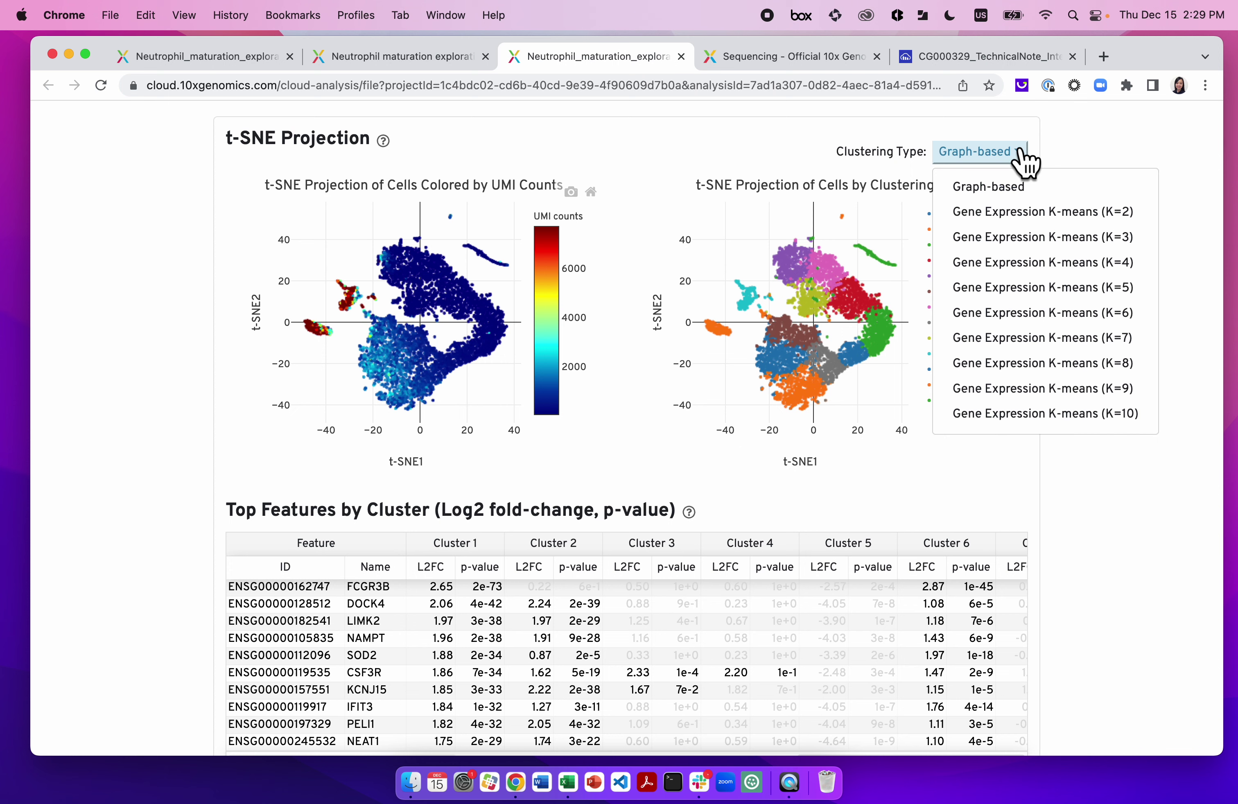
click(1037, 274)
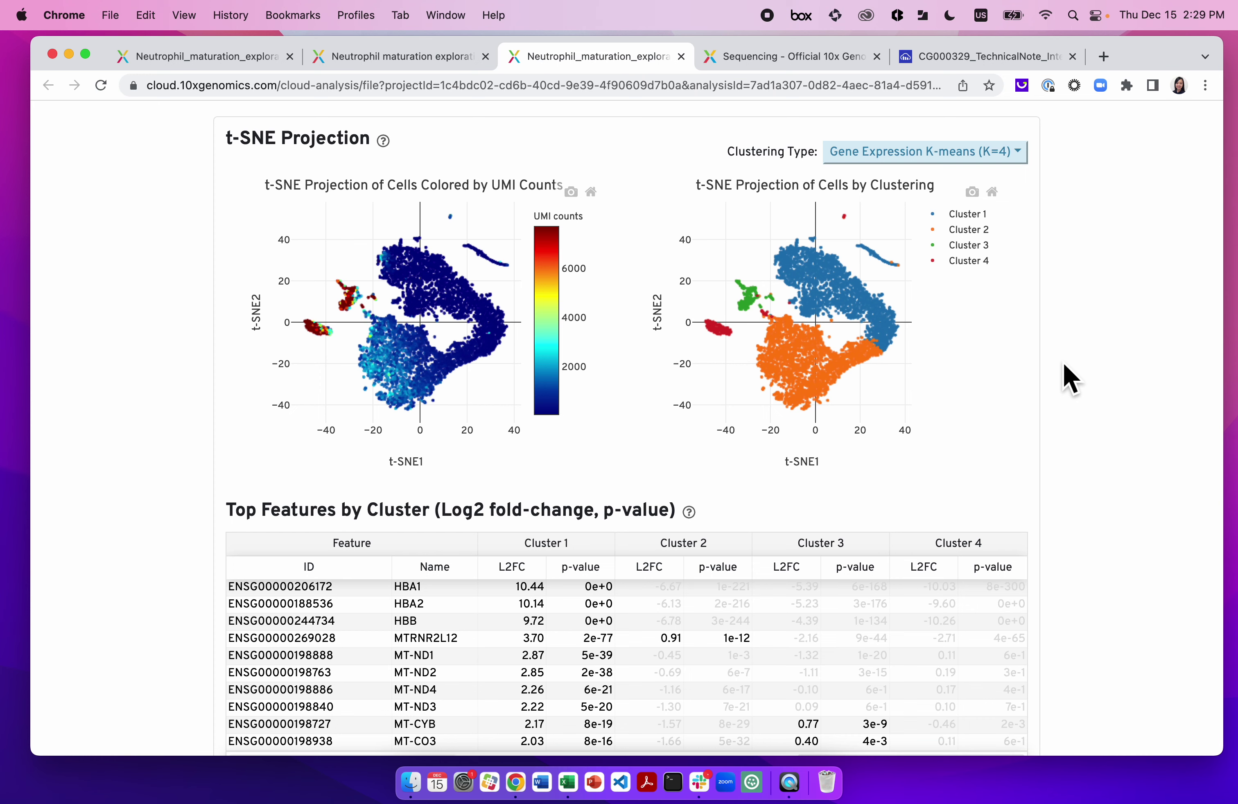
scroll(1069, 379, down, 2)
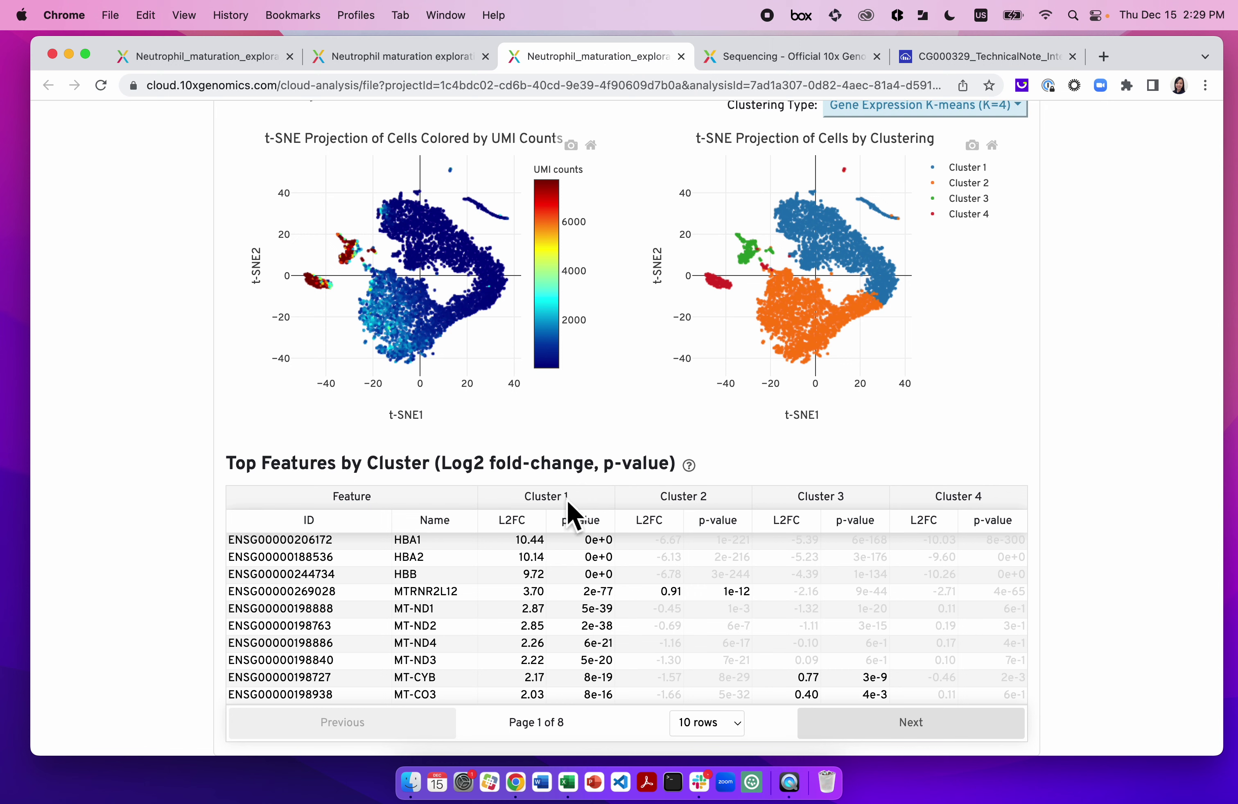
mouse_move(831, 247)
Step: Open the results summary of the "Neutrophil maturation exploration" analysis from the Neutrophils workshop project
click(403, 56)
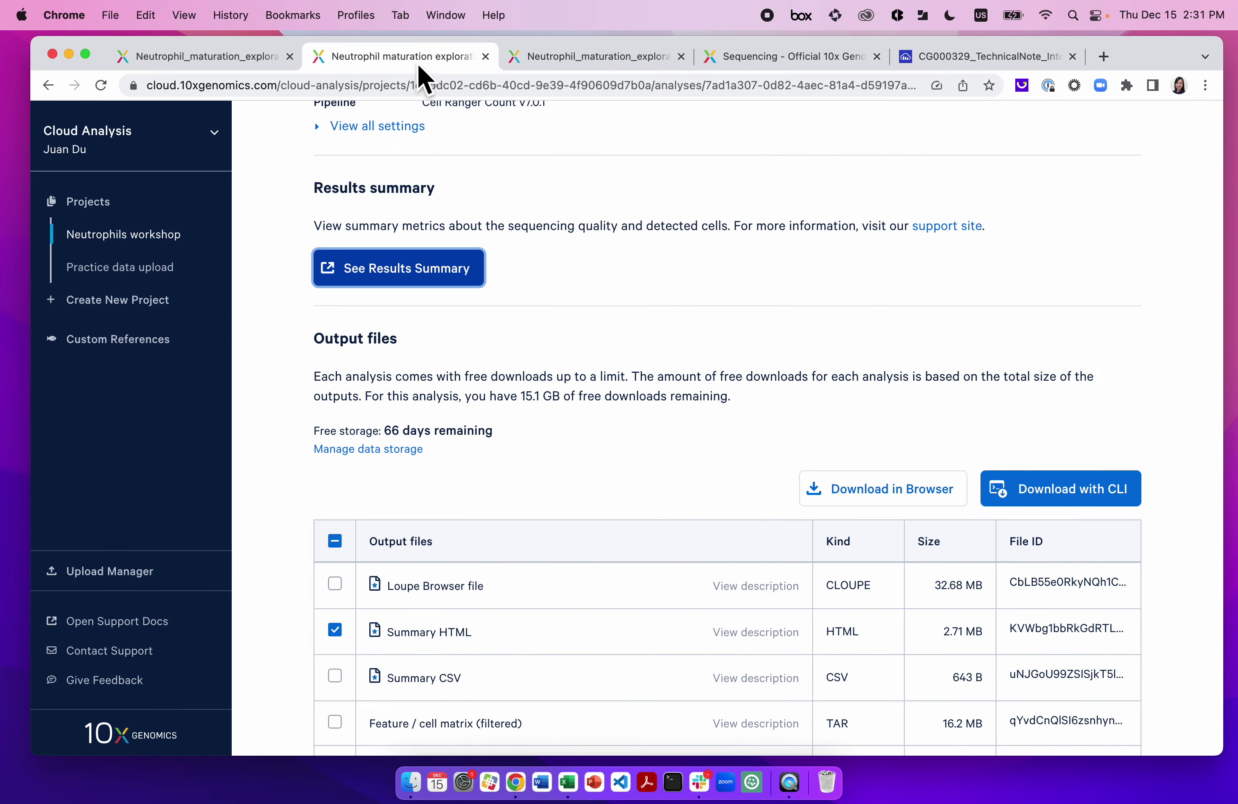
scroll(642, 255, up, 4)
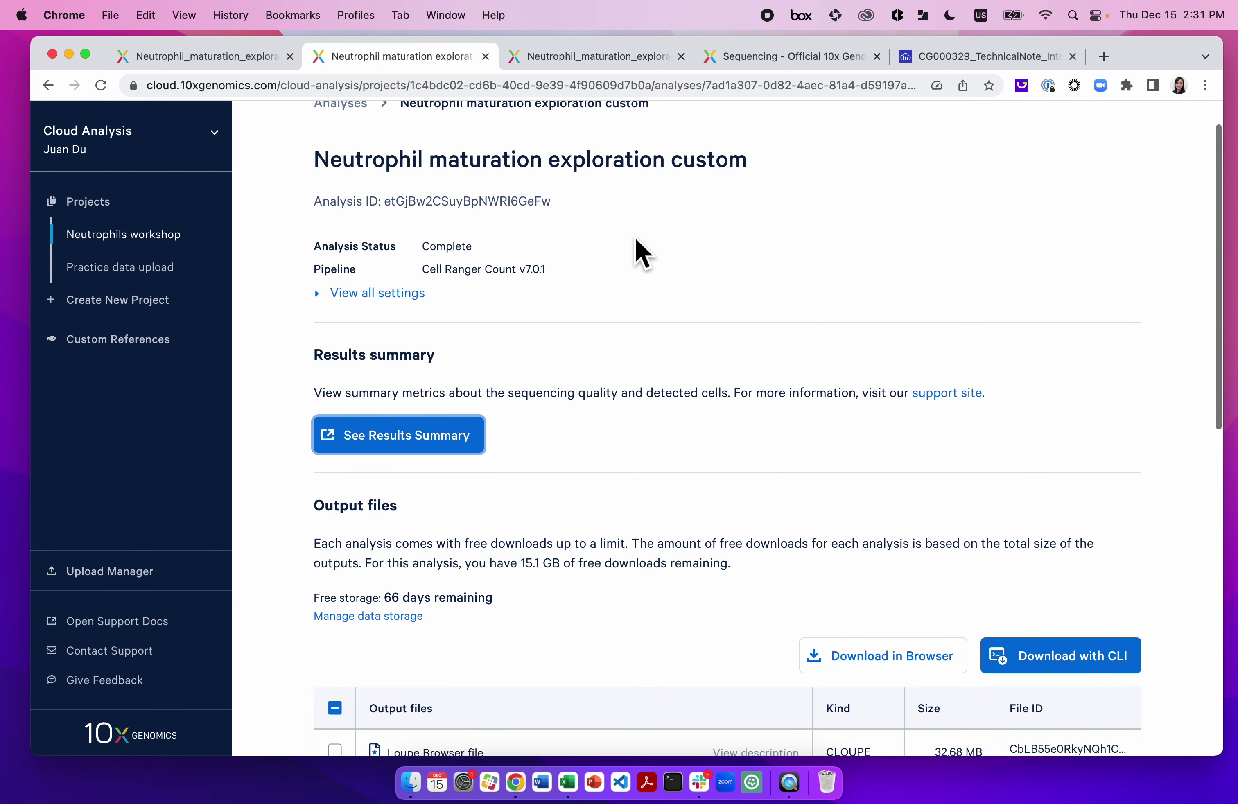
scroll(642, 255, up, 1)
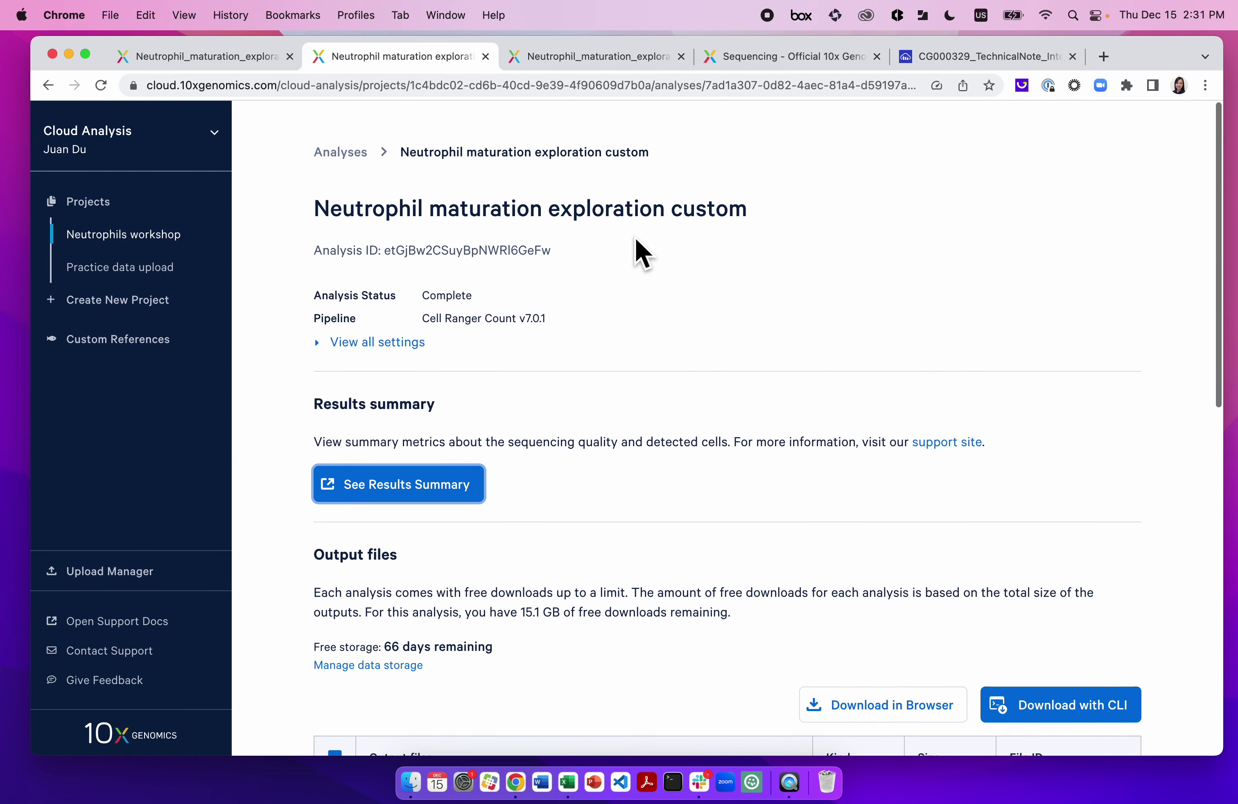
click(344, 151)
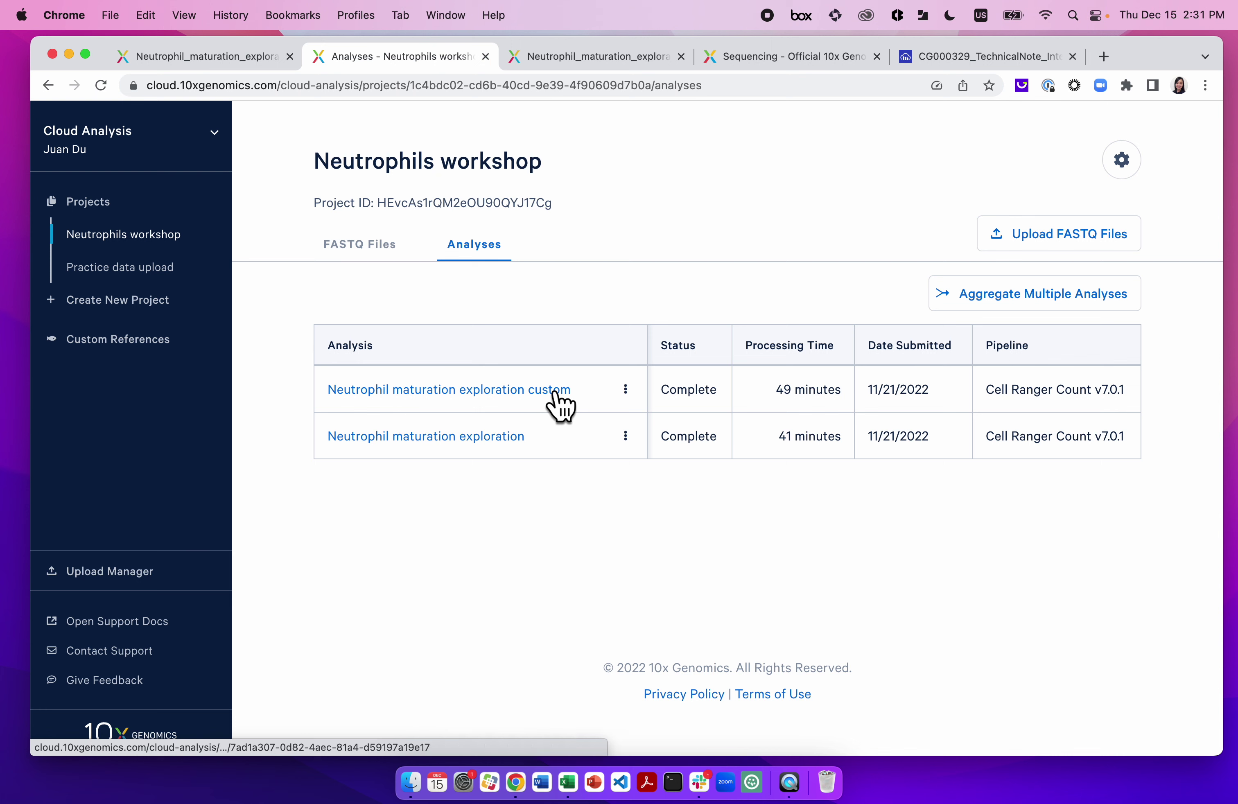
click(433, 436)
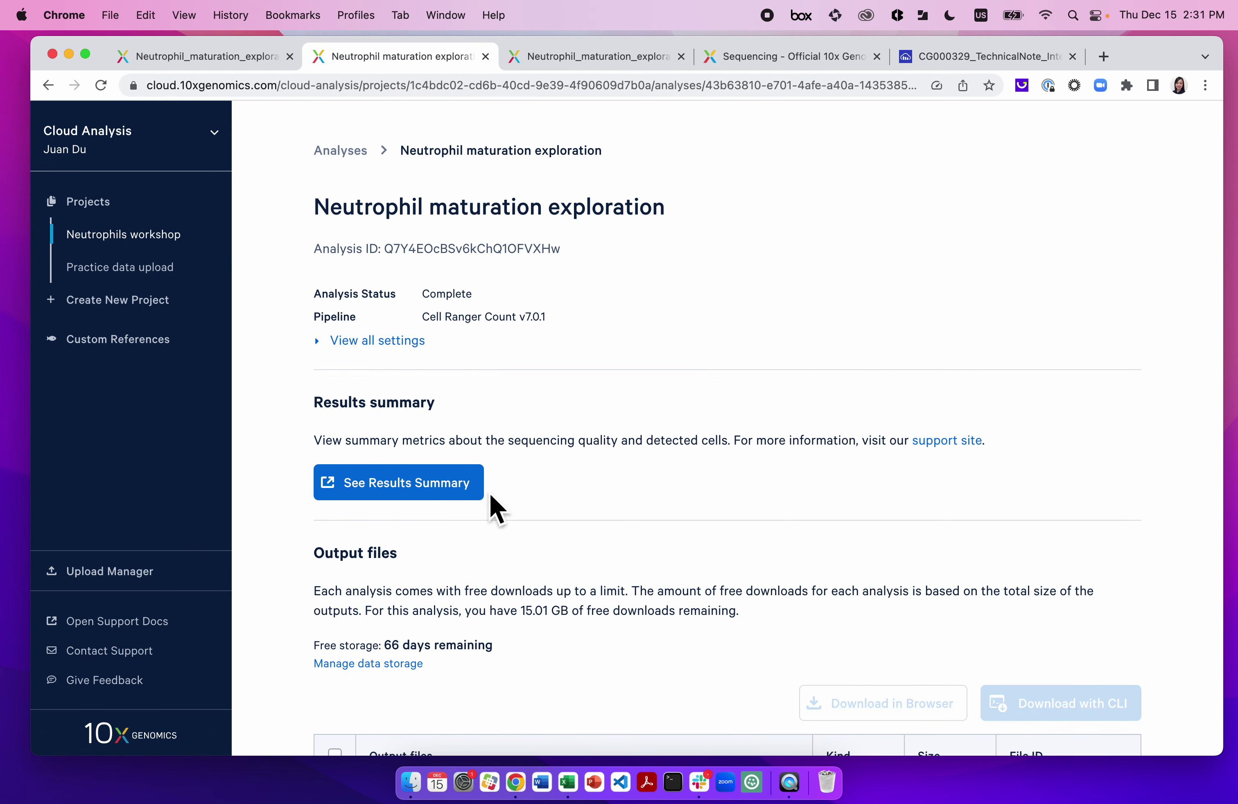
click(399, 485)
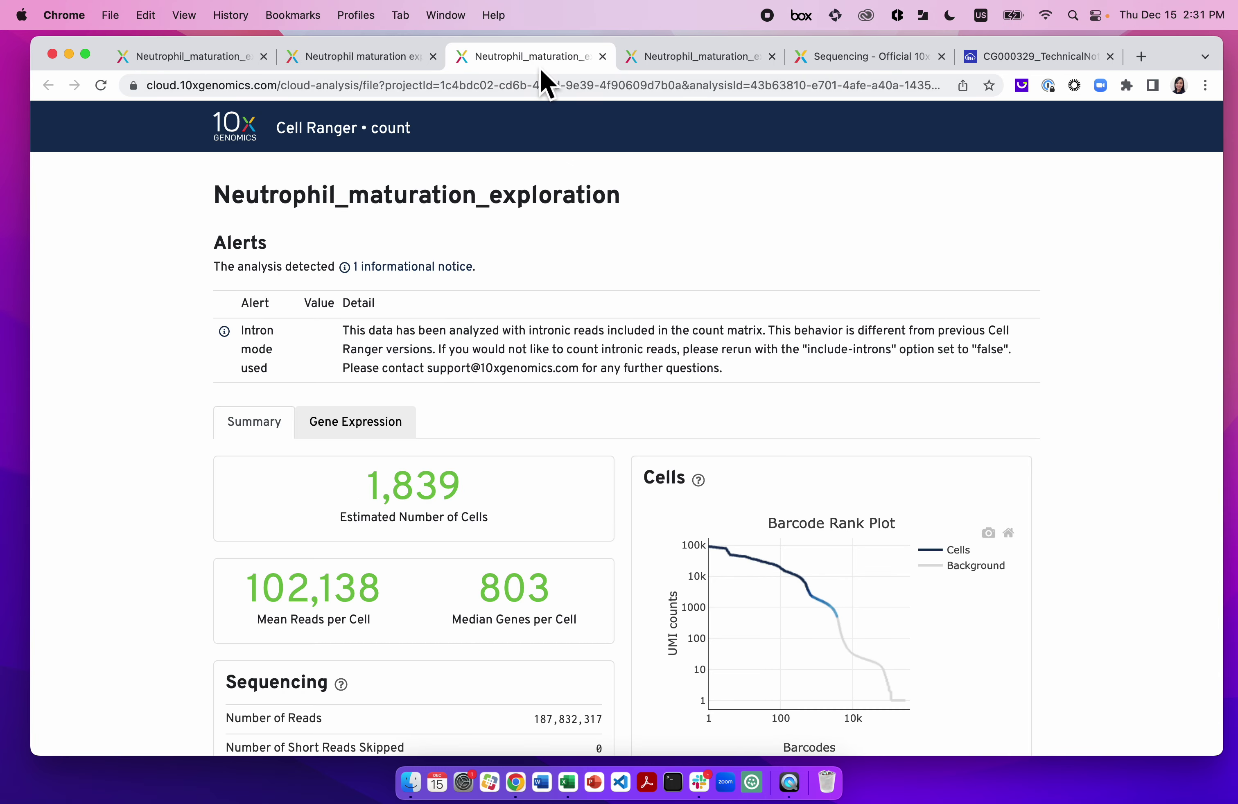
Step: Move the Neutrophil_maturation_exploration summary into its own window, zoom it out to 80%, and narrow the window
drag(543, 66, 594, 59)
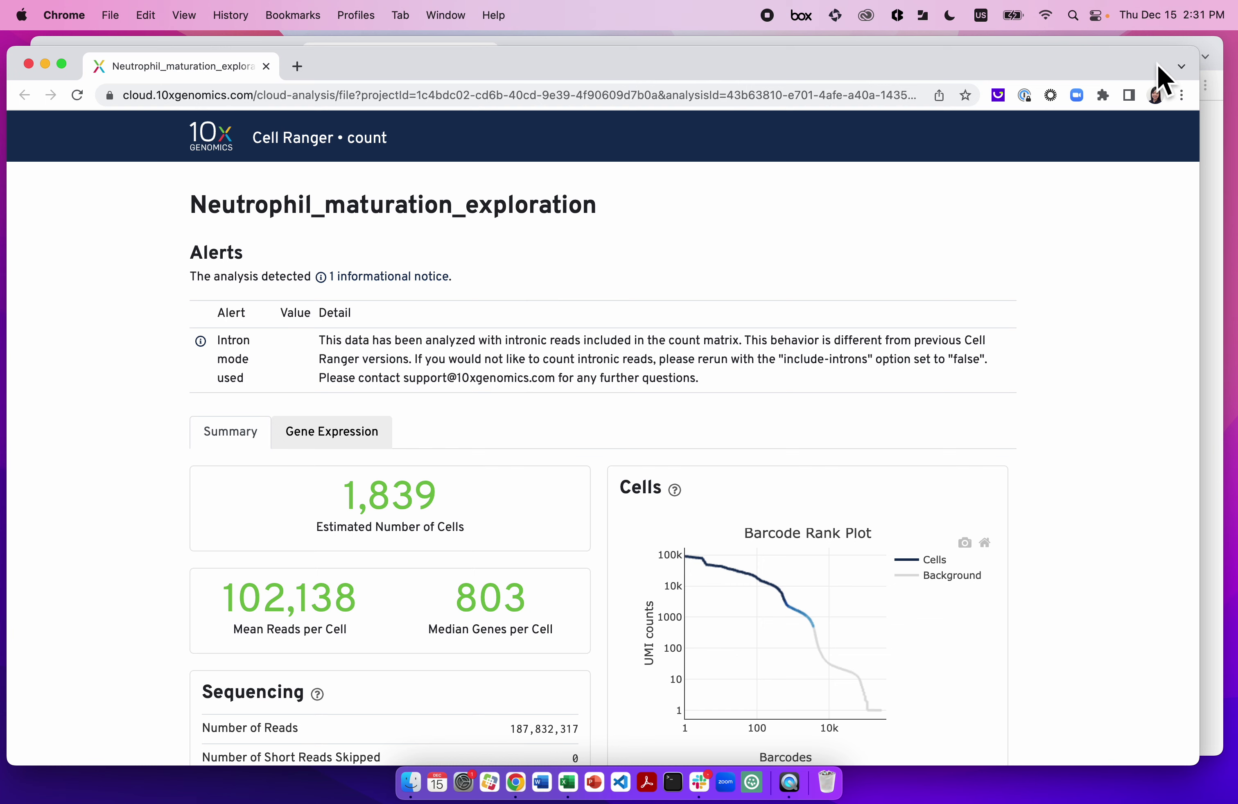
key(super+minus)
key(super+minus)
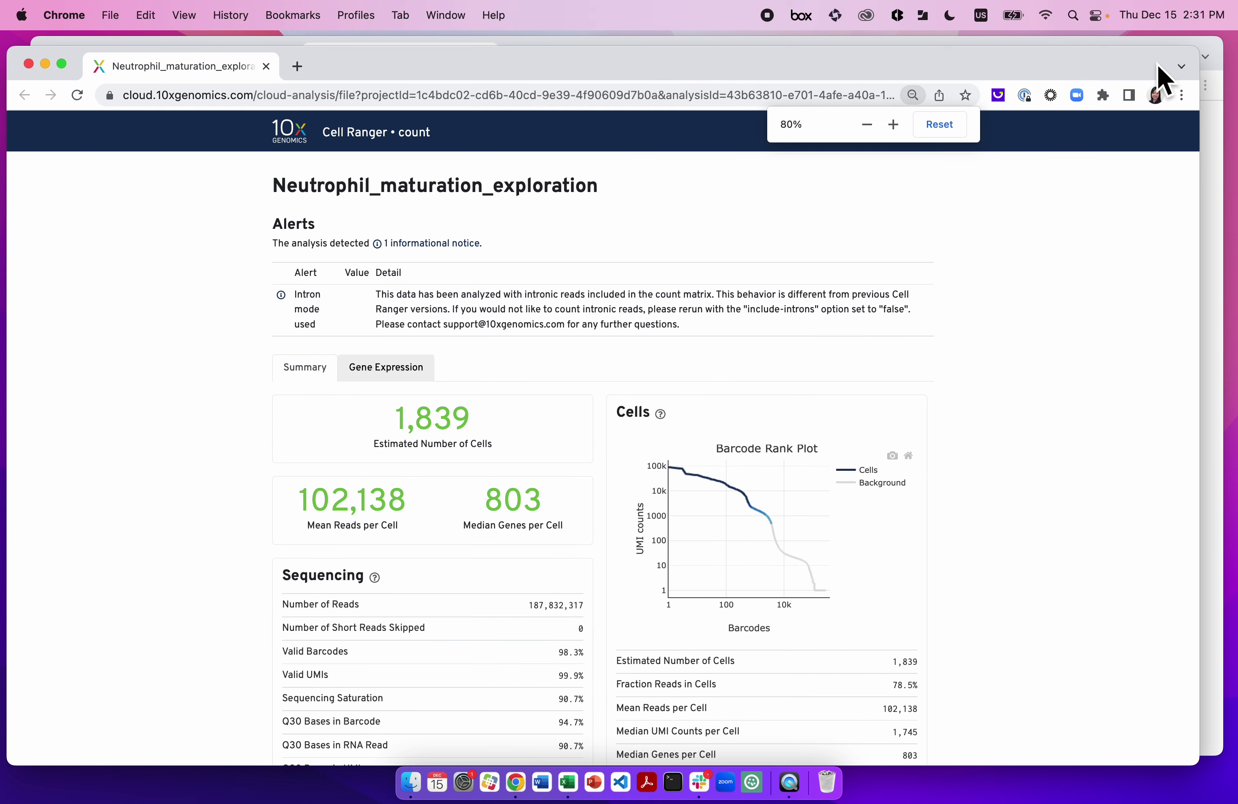
drag(1204, 60, 801, 61)
Step: Show the summary metrics of Neutrophil_maturation_exploration_custom and detach that report into a separate window
click(1151, 74)
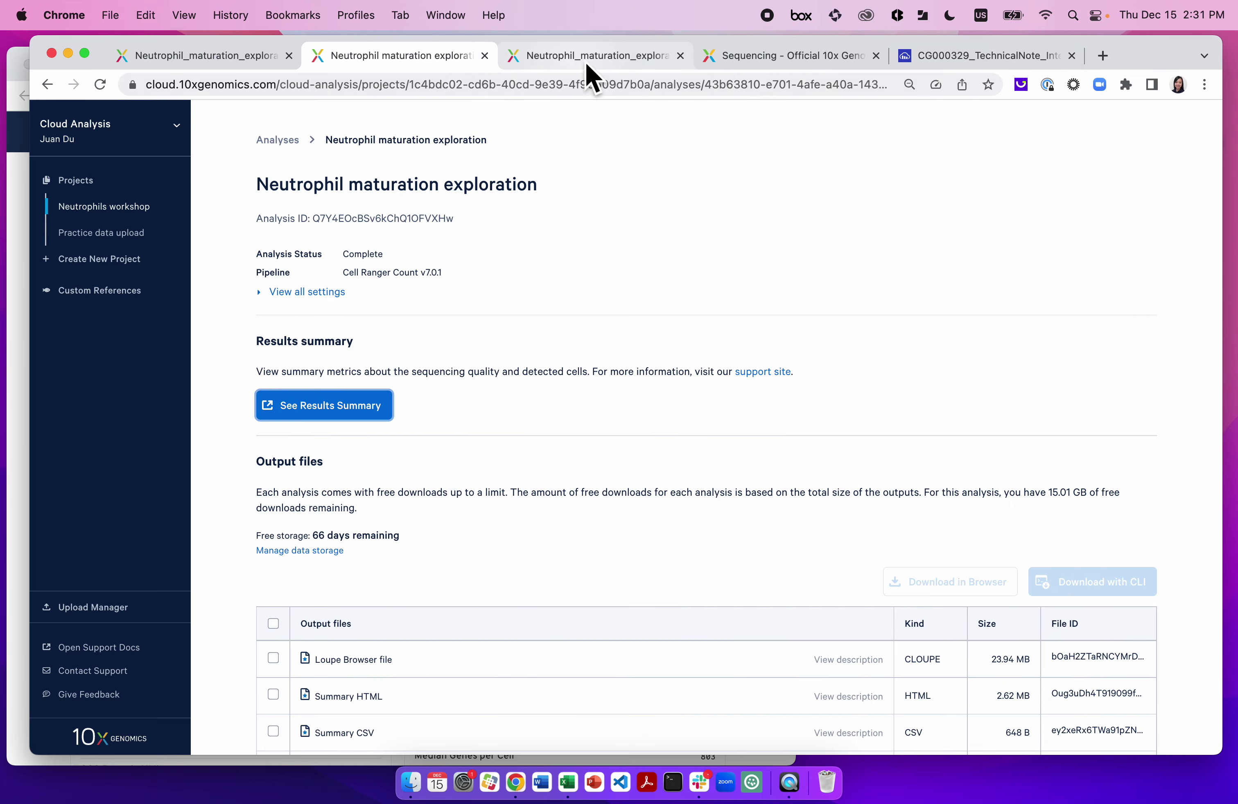
click(600, 58)
scroll(678, 209, up, 6)
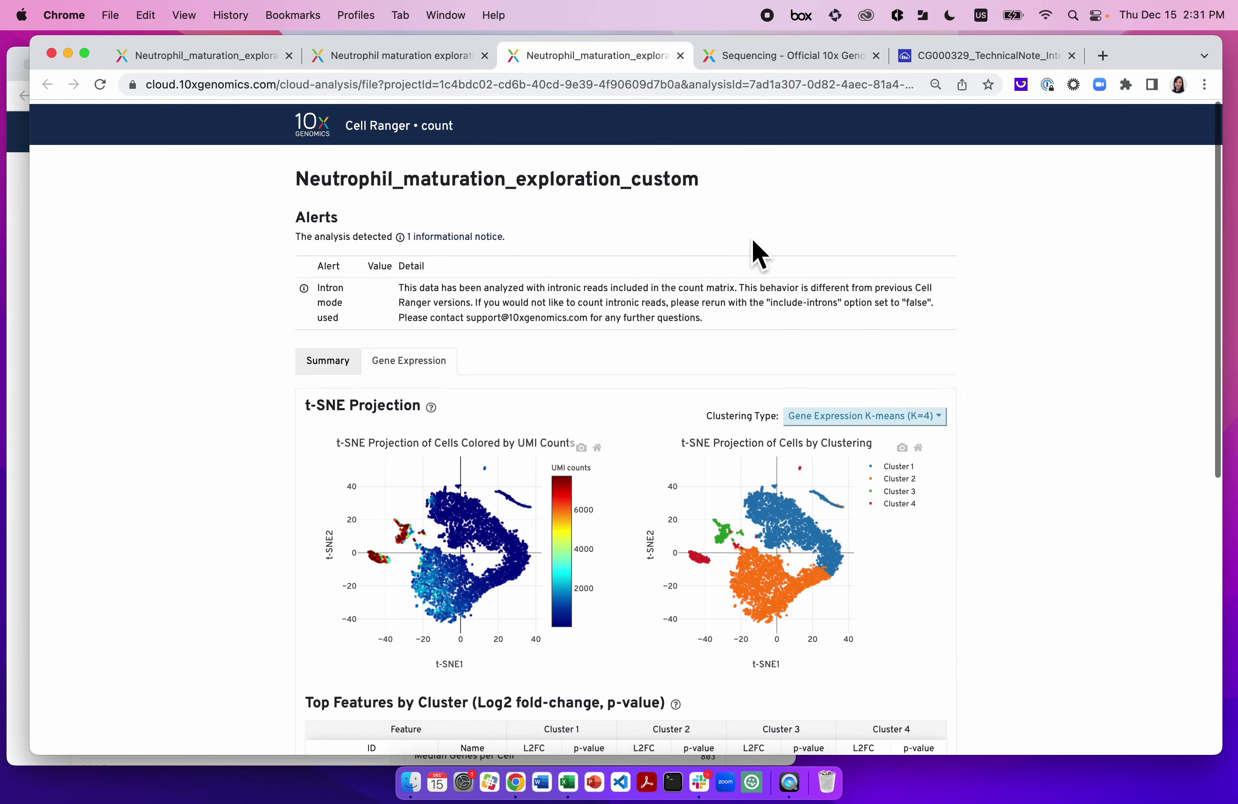
click(337, 366)
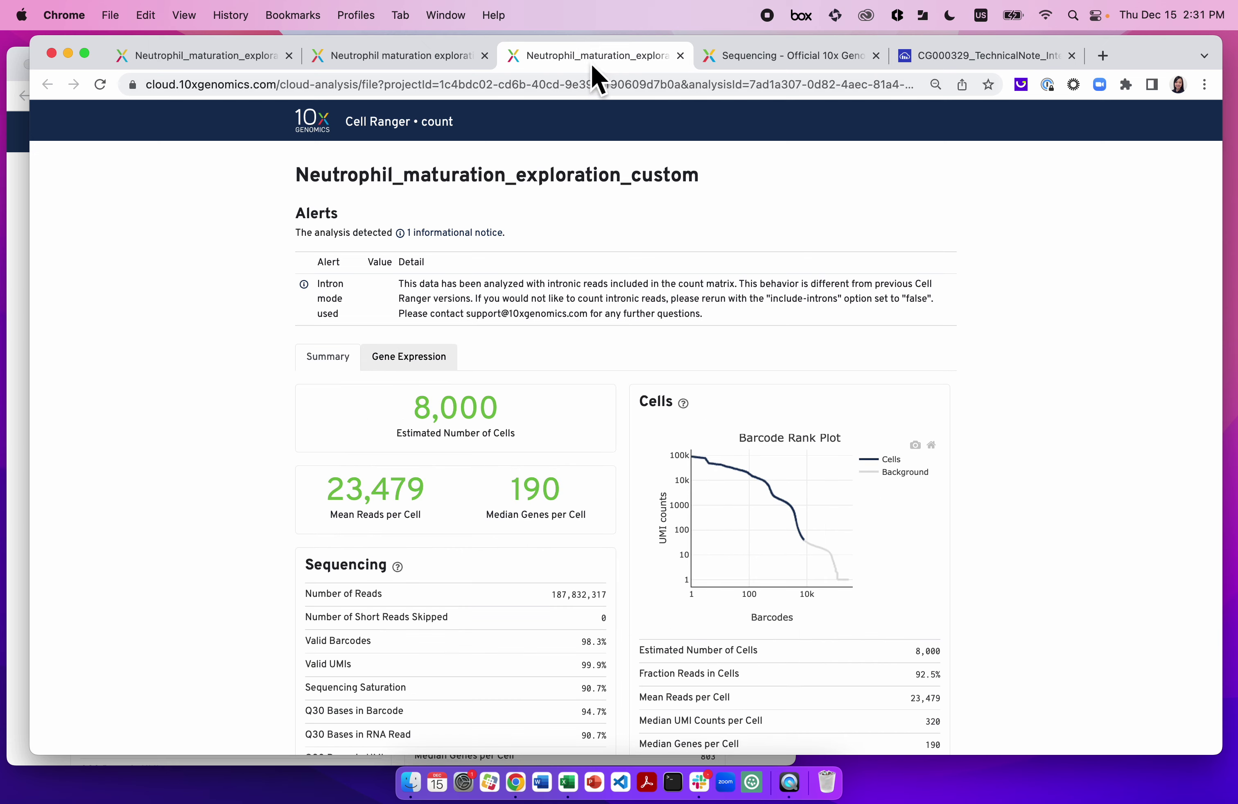
drag(596, 59, 387, 91)
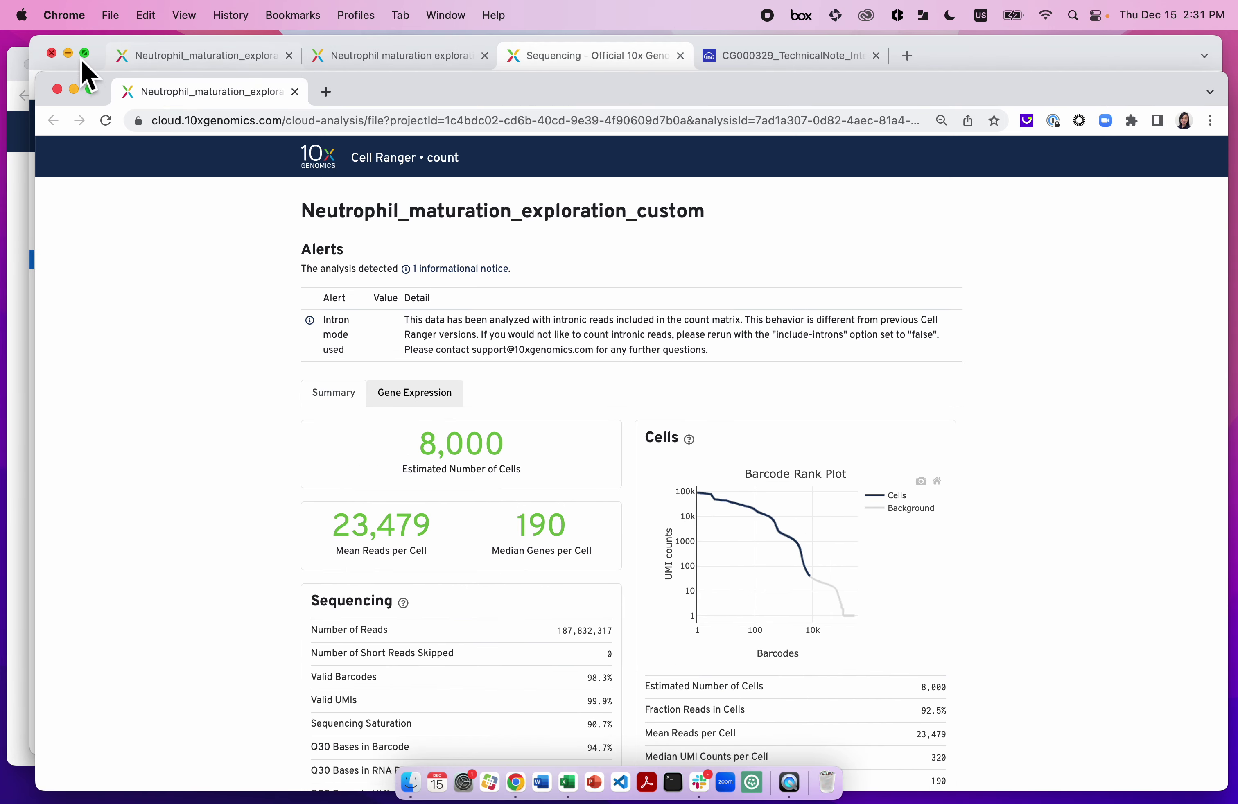
Step: Minimize the main browser window, then narrow the custom report window and place it beside the other report
click(69, 53)
drag(51, 85, 452, 77)
drag(849, 81, 877, 53)
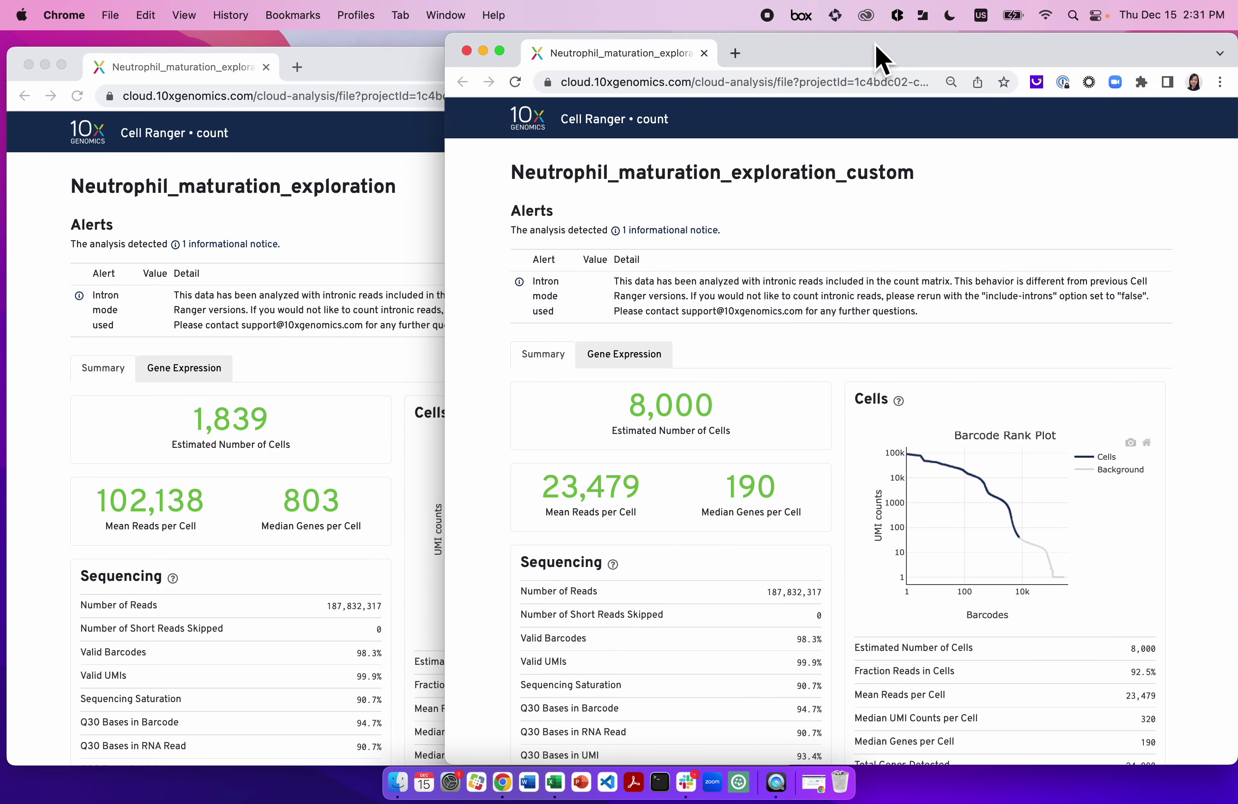
Step: Compare the estimated cell numbers, reads and genes per cell, and barcode rank plots of the default and custom reports
click(347, 108)
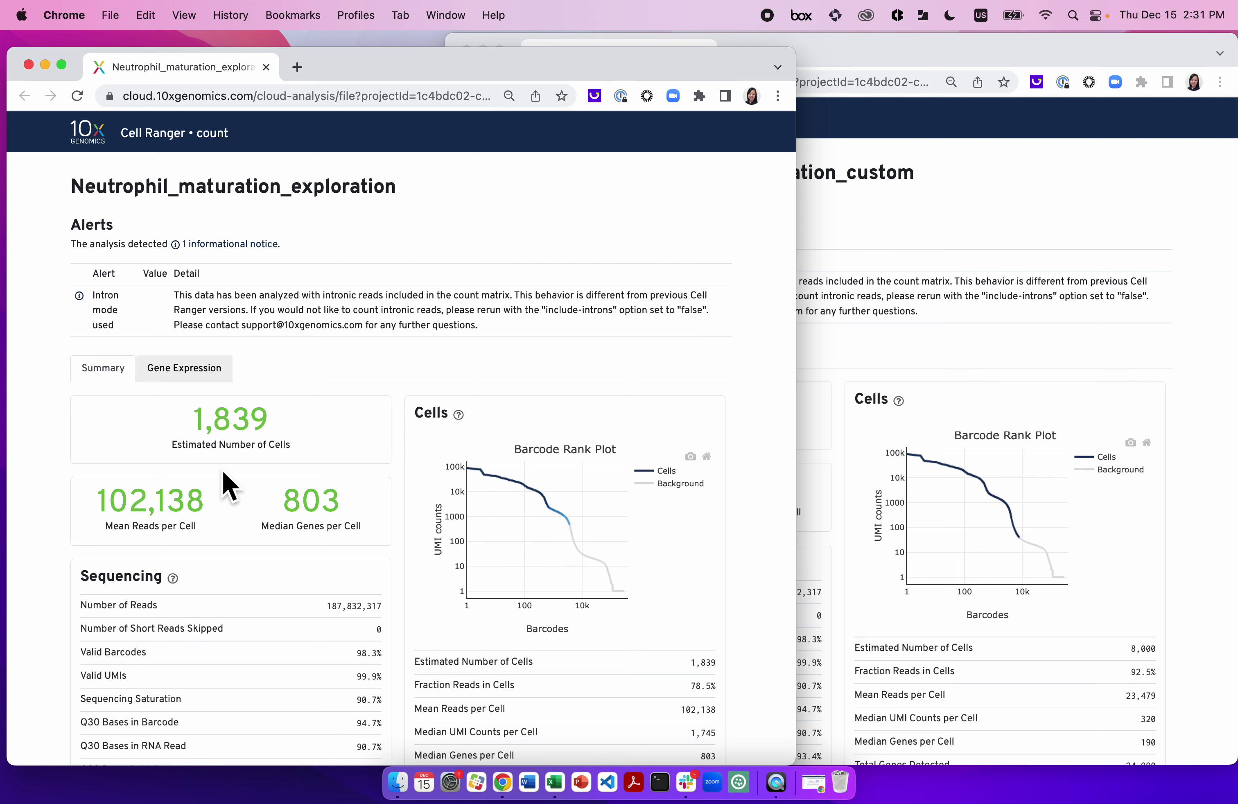
click(911, 356)
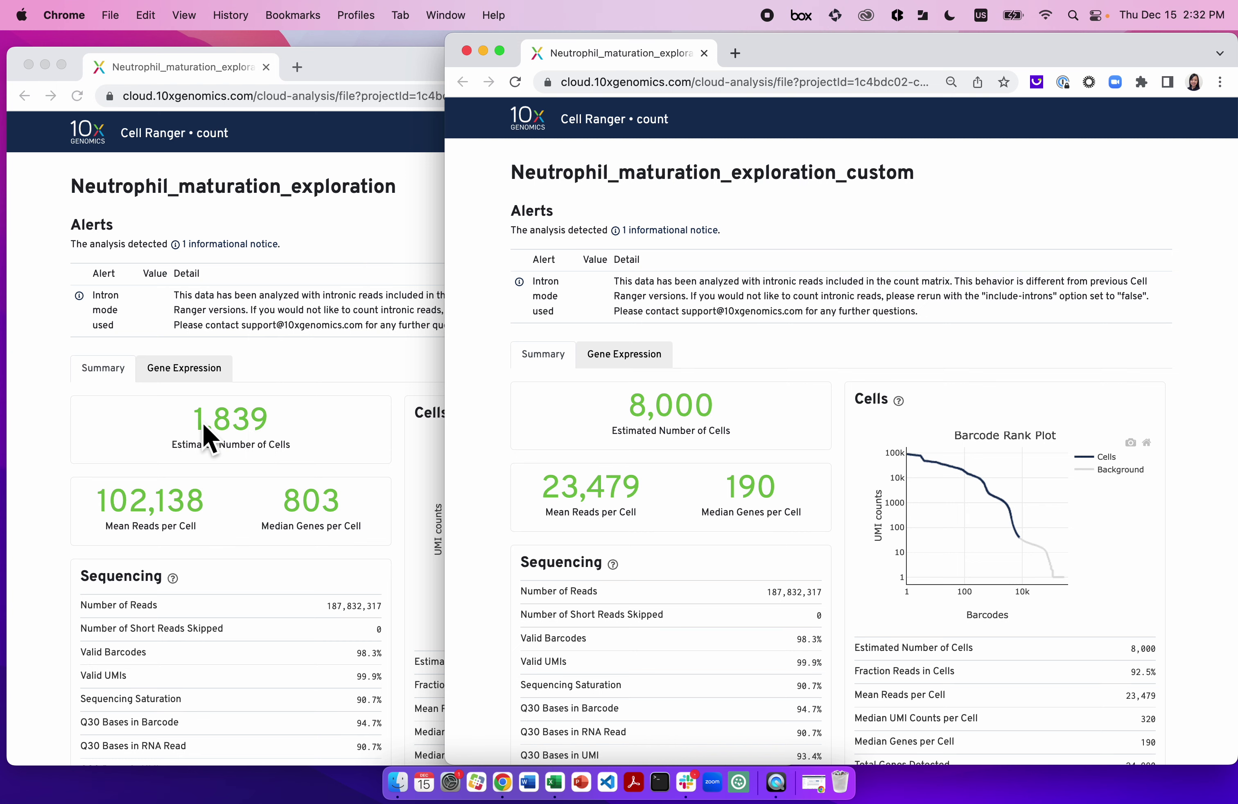
click(293, 373)
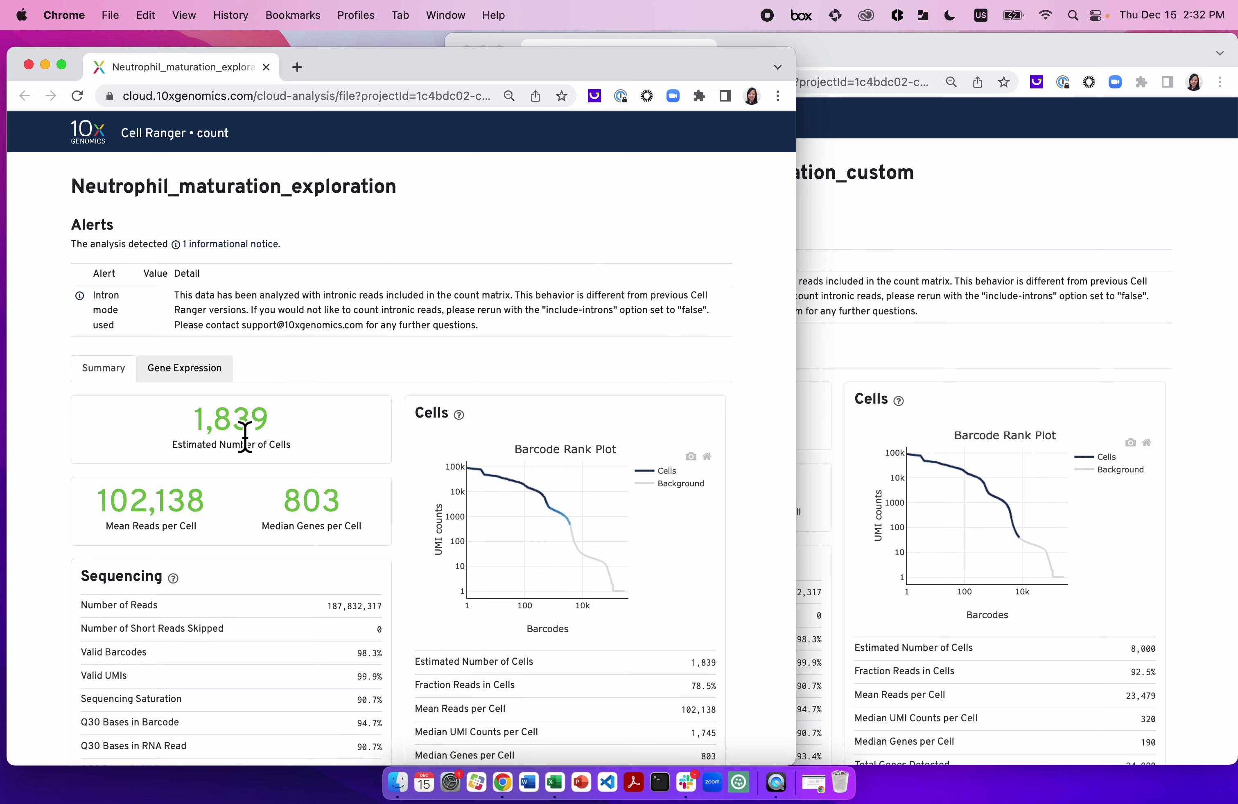
mouse_move(530, 497)
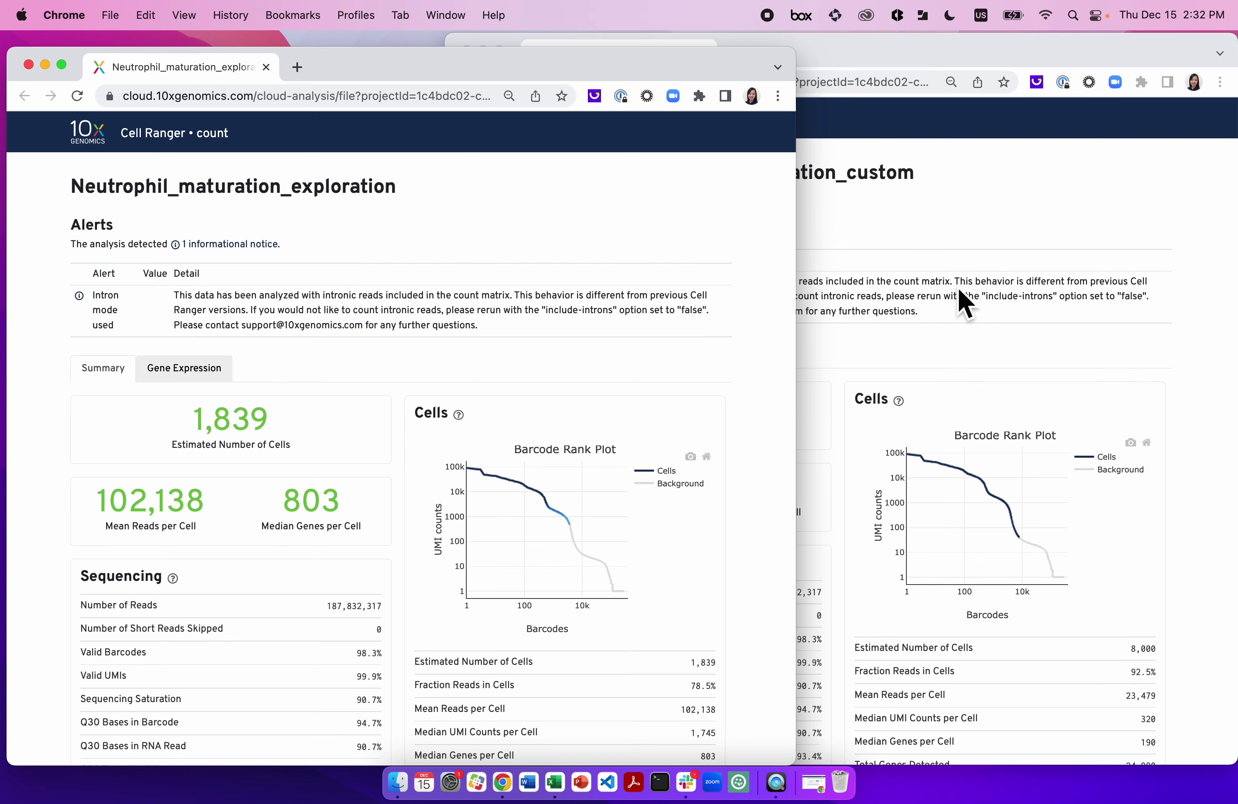
click(959, 241)
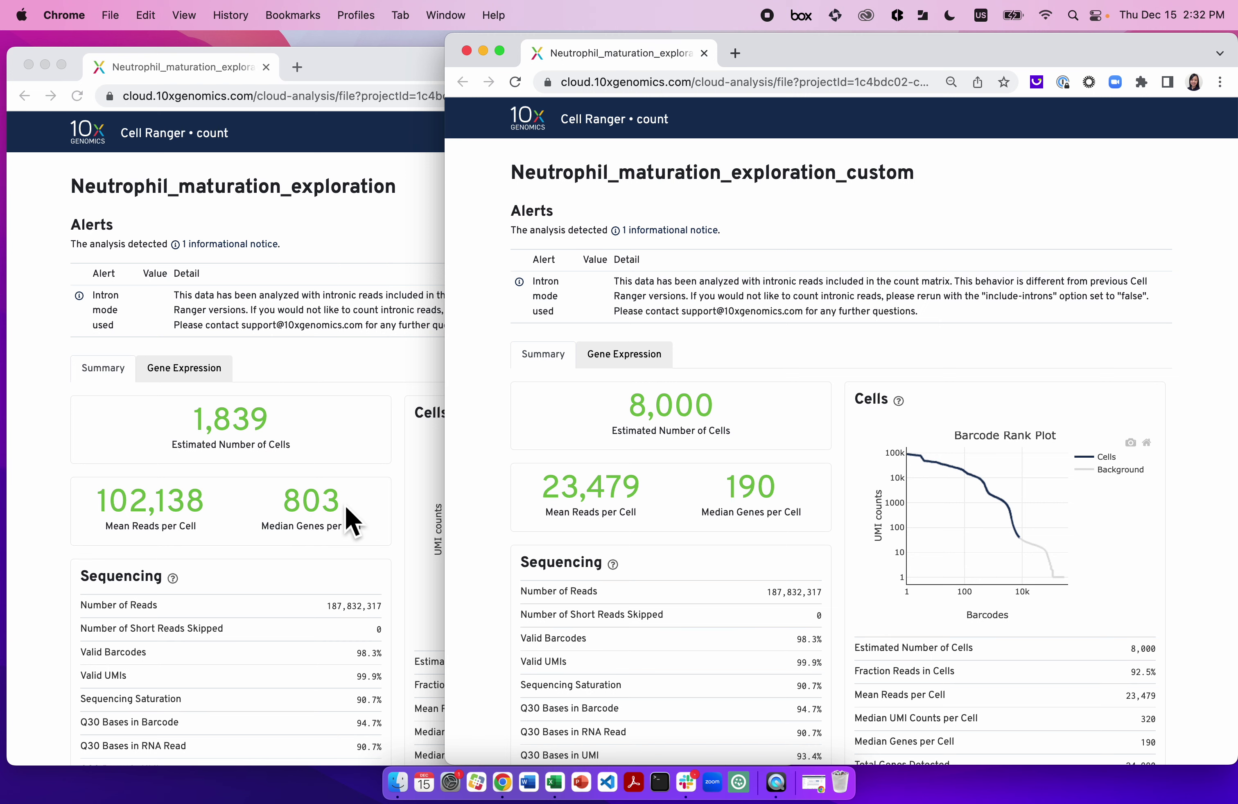
click(368, 488)
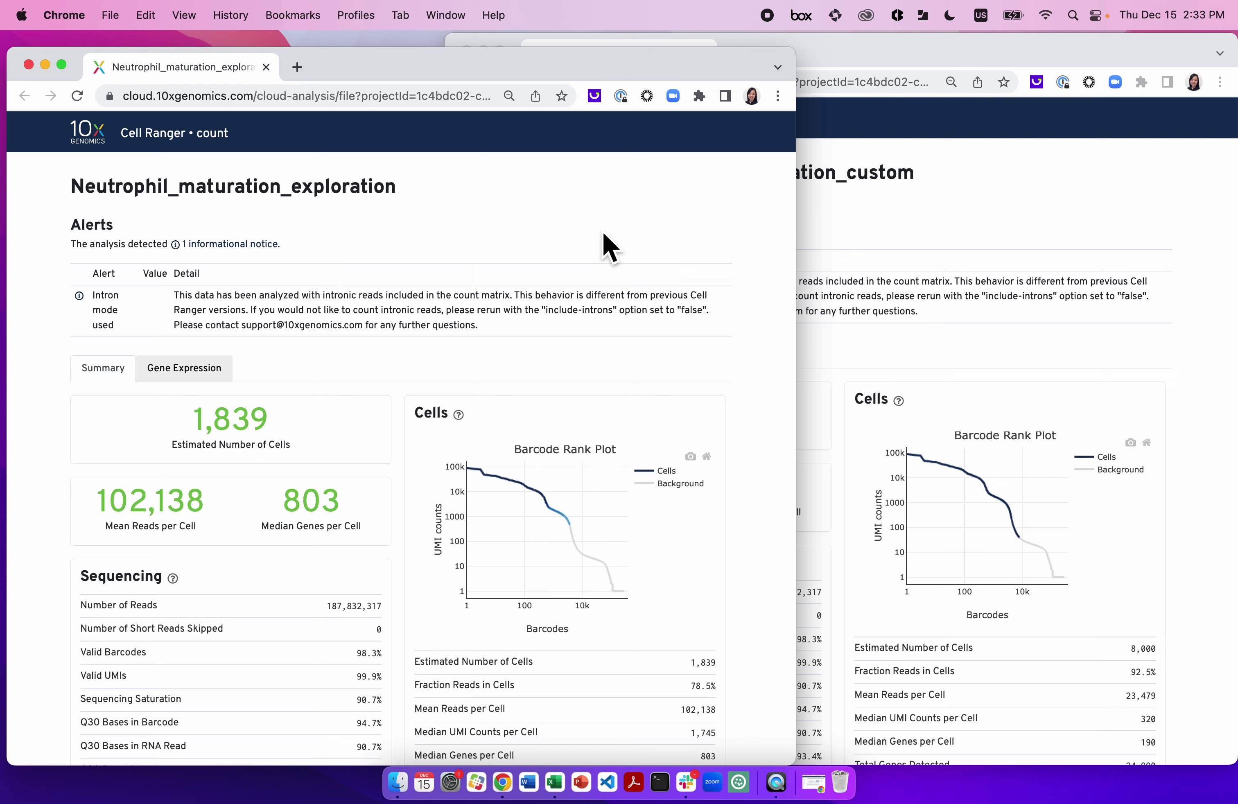
click(860, 248)
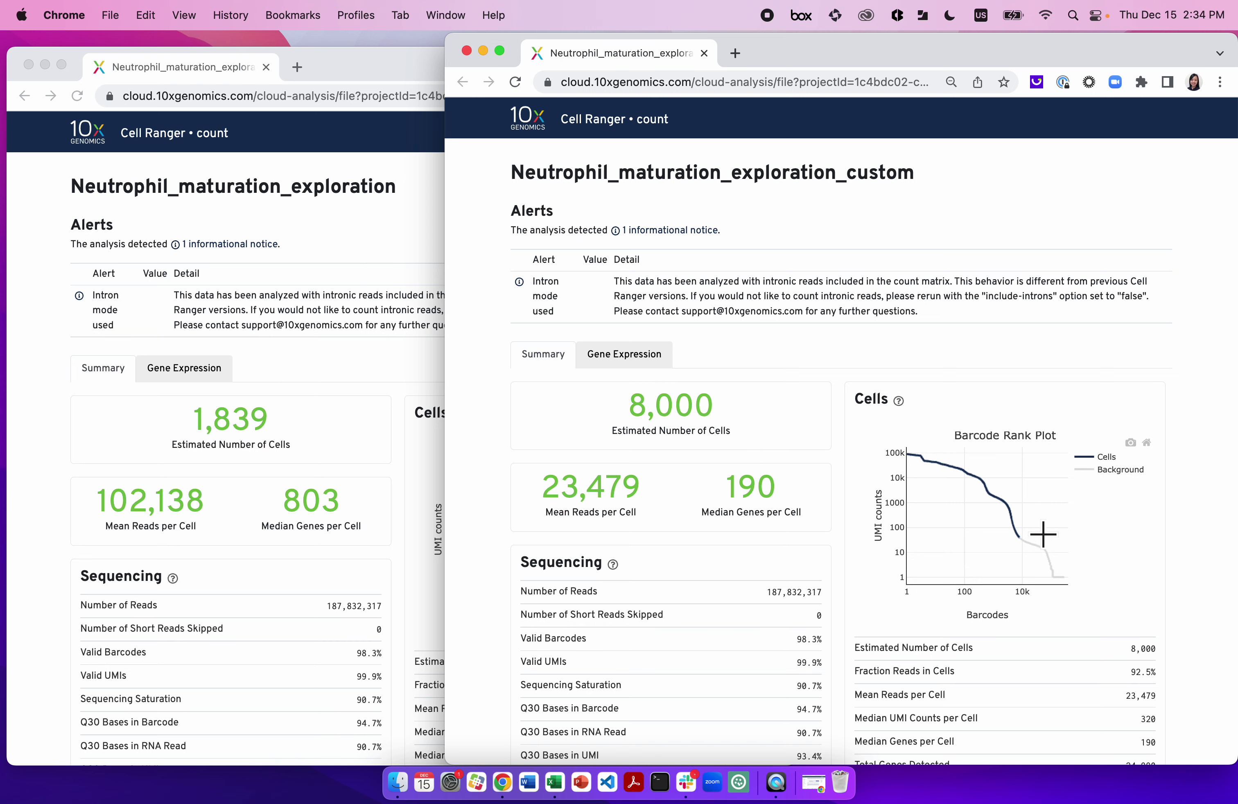
scroll(1043, 534, down, 1)
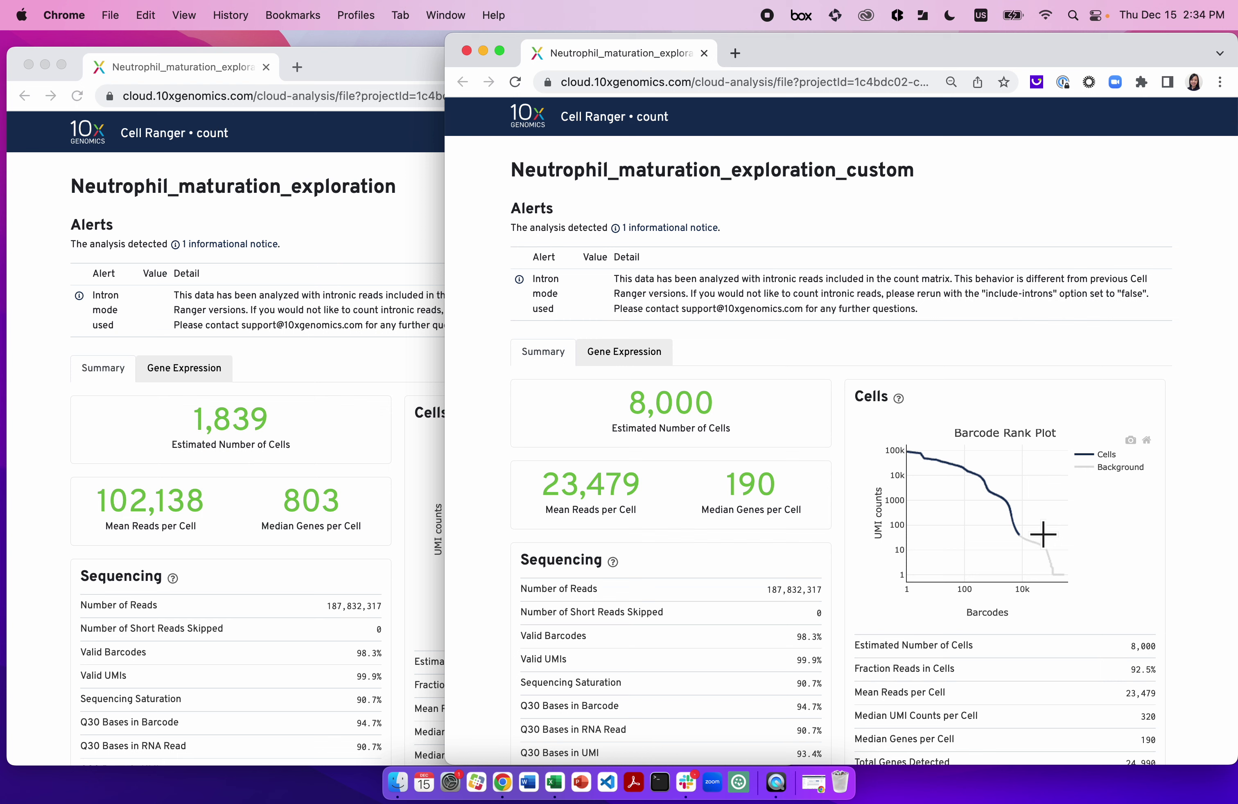